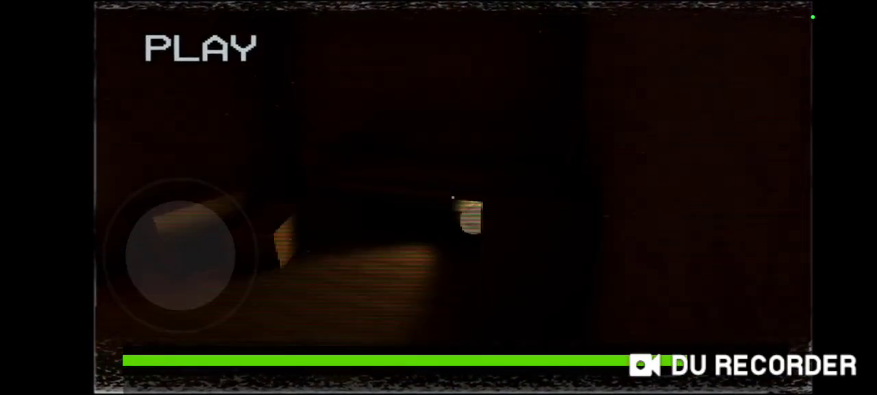
mouse_move(181, 255)
mouse_down()
mouse_move(206, 166)
mouse_move(211, 170)
mouse_move(172, 169)
mouse_move(266, 265)
mouse_move(221, 251)
mouse_move(125, 268)
mouse_move(129, 186)
mouse_move(180, 169)
mouse_move(164, 171)
mouse_up()
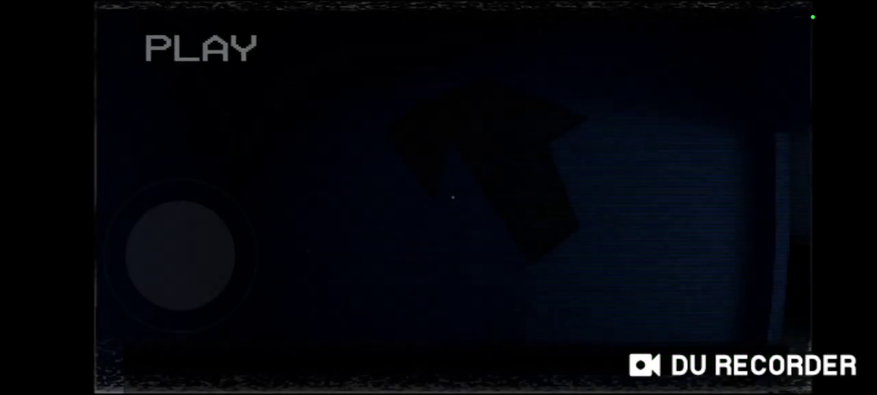
mouse_move(180, 255)
mouse_down()
mouse_move(153, 329)
mouse_move(132, 216)
mouse_move(180, 167)
mouse_move(198, 171)
mouse_move(180, 254)
mouse_up()
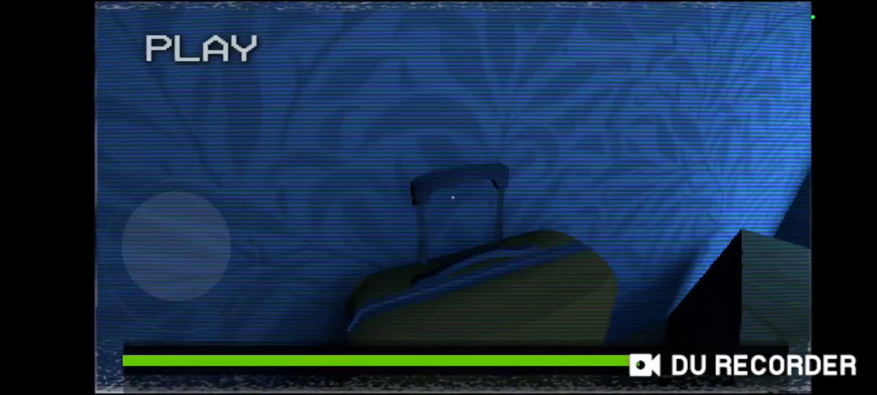
drag(178, 250, 180, 170)
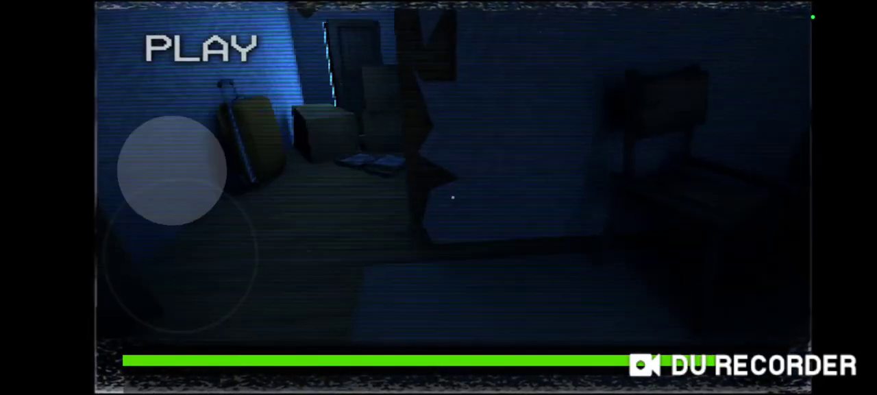
mouse_move(187, 170)
mouse_down()
mouse_move(141, 186)
mouse_move(137, 313)
mouse_move(215, 314)
mouse_move(266, 268)
mouse_move(257, 215)
mouse_move(164, 172)
mouse_up()
mouse_move(143, 221)
mouse_down()
mouse_move(194, 313)
mouse_move(137, 319)
mouse_move(160, 172)
mouse_move(210, 313)
mouse_up()
drag(210, 313, 159, 216)
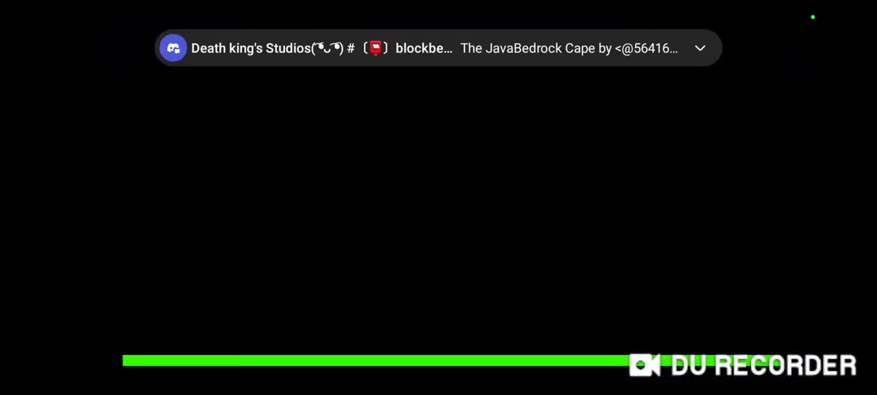